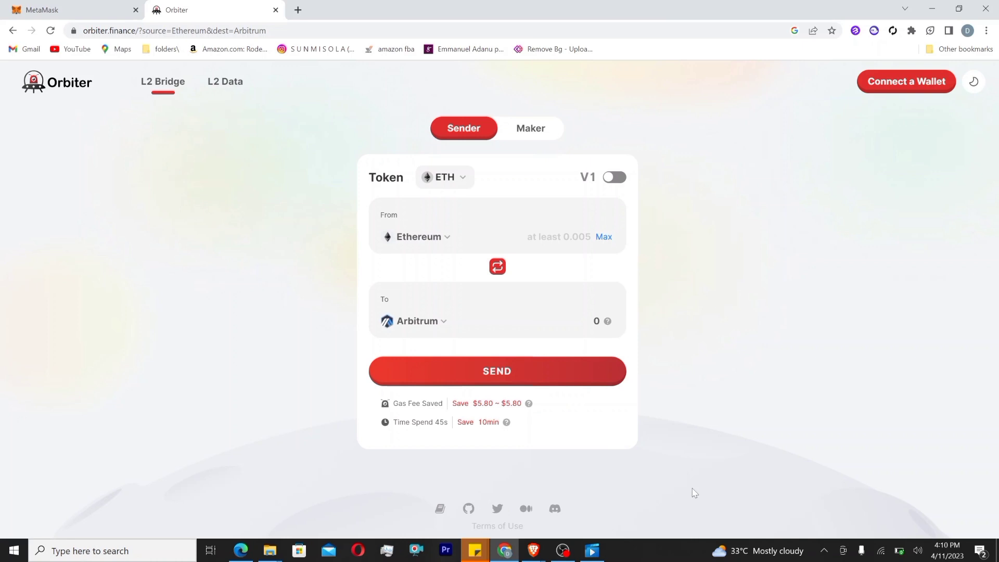
# Step: Switch to the MetaMask wallet home to check the 0.2933 ETH balance on Ethereum Mainnet
pyautogui.click(42, 12)
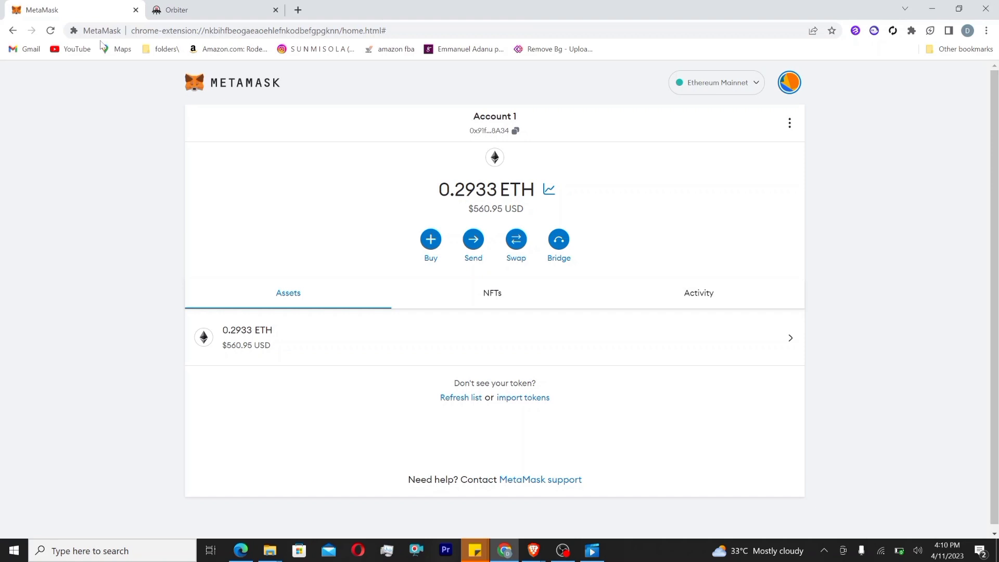
# Step: Connect MetaMask Account 1 to the Orbiter bridge, approving the connection in the wallet popup
pyautogui.click(173, 12)
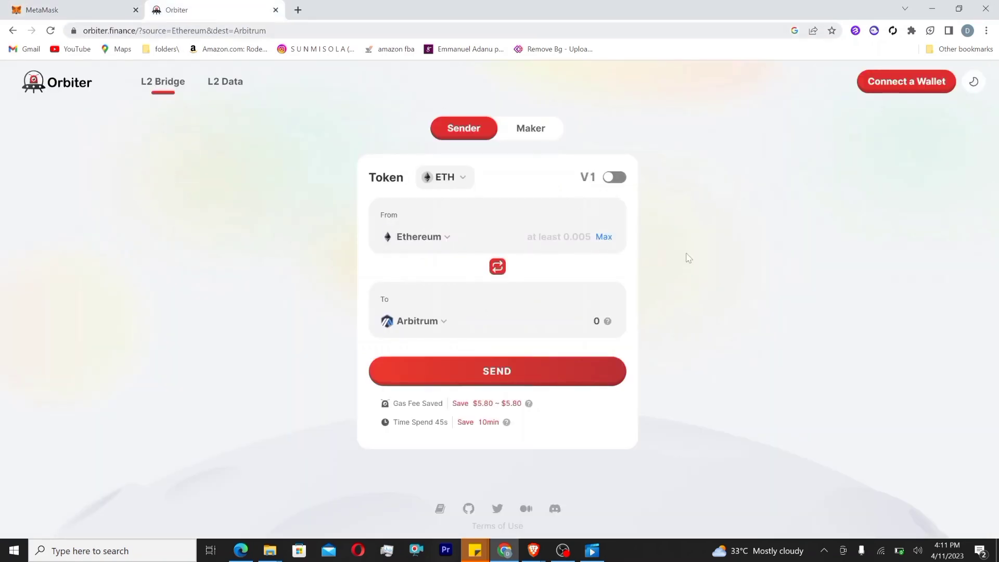
pyautogui.click(904, 85)
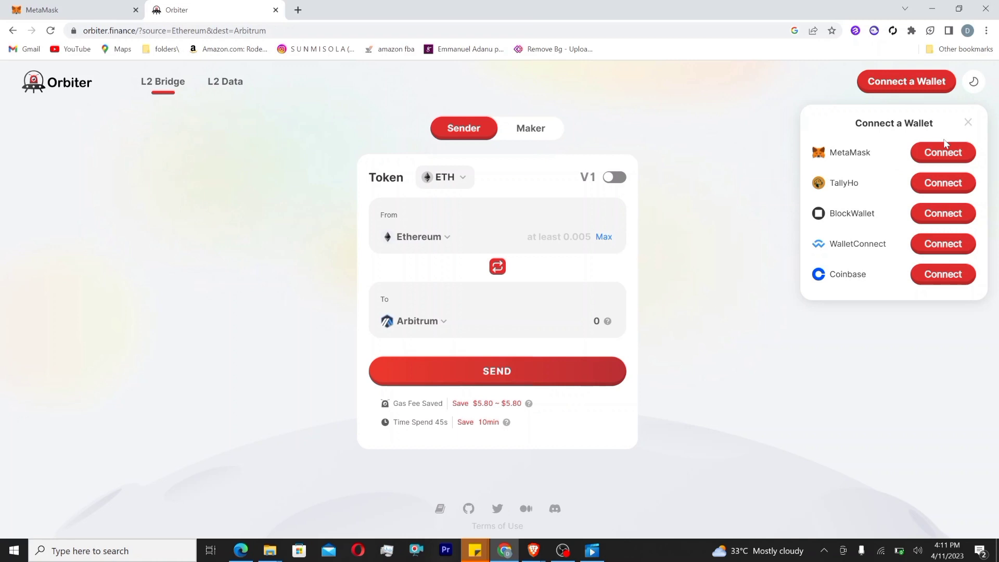
pyautogui.click(942, 153)
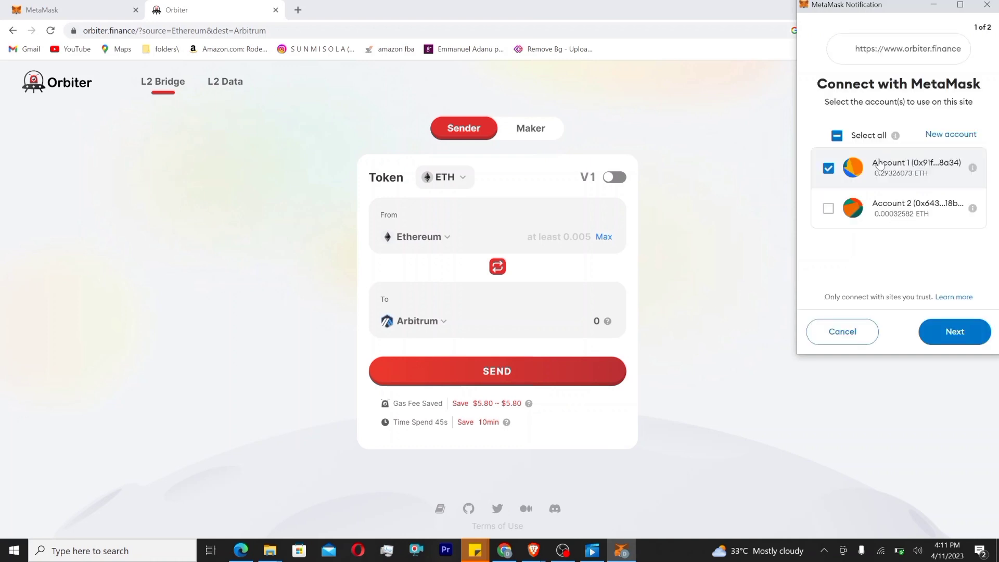
pyautogui.click(959, 331)
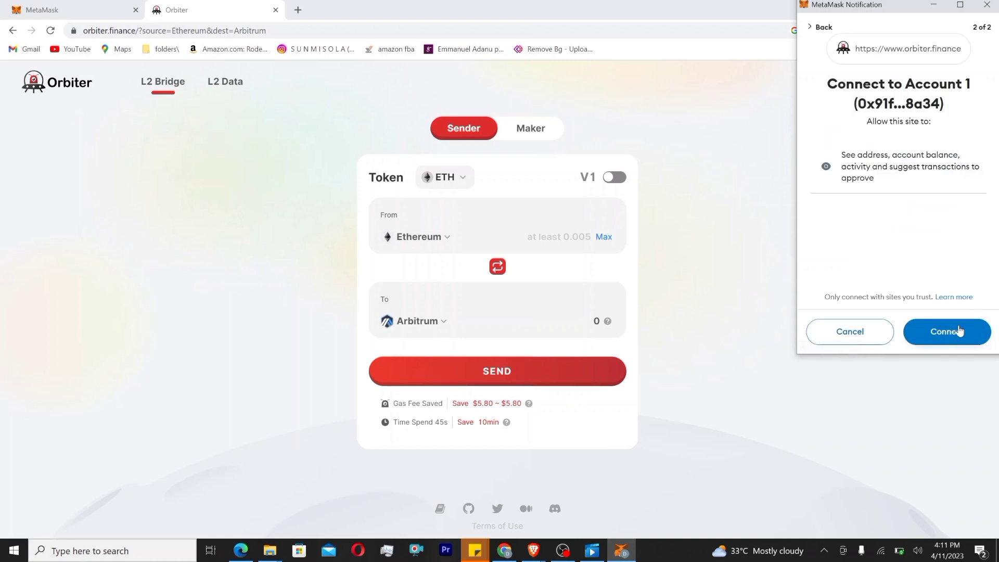
pyautogui.click(958, 332)
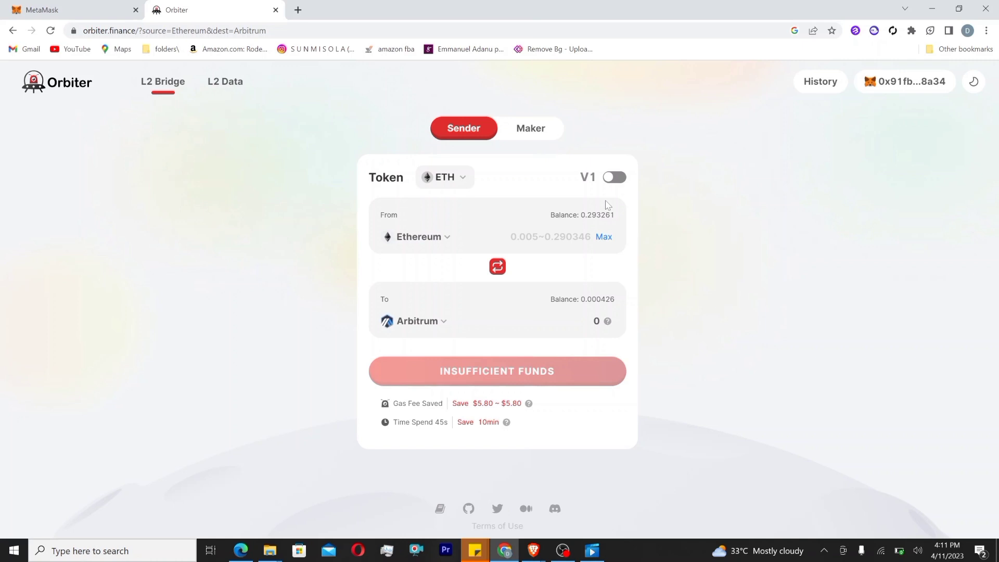
# Step: Switch the bridge form to V2 mode
pyautogui.click(619, 179)
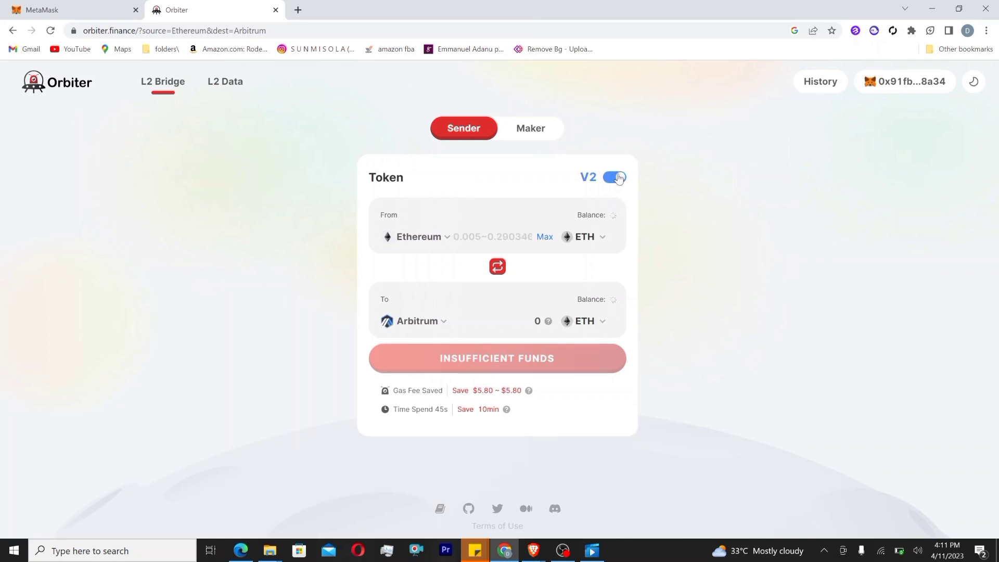
pyautogui.click(619, 178)
pyautogui.click(619, 178)
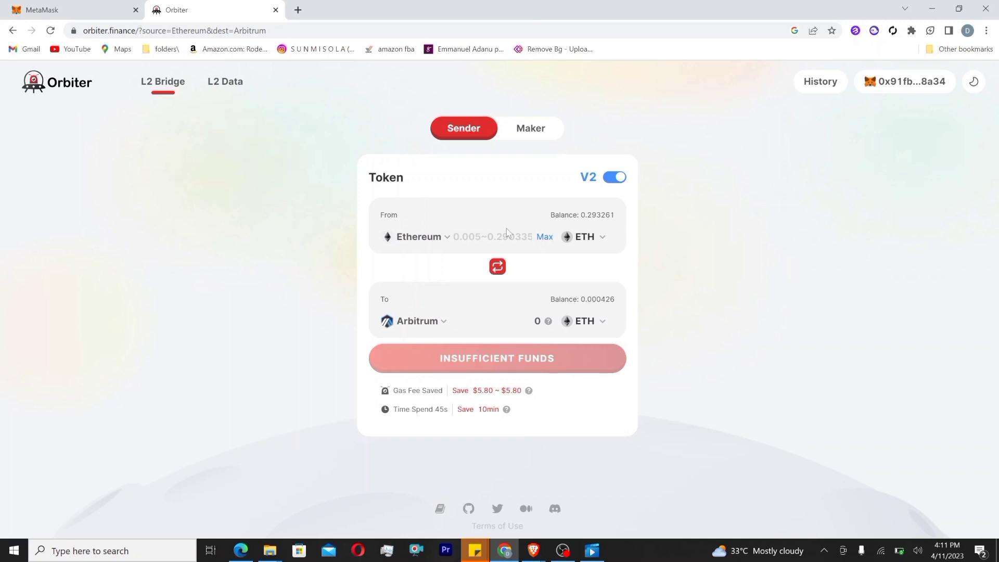
pyautogui.write('0')
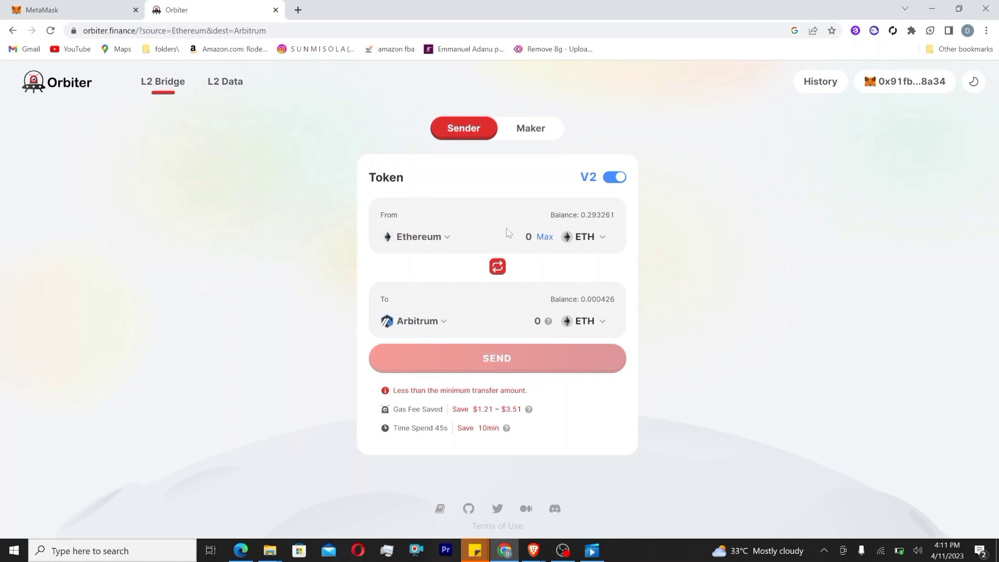
pyautogui.write('.')
pyautogui.write('2')
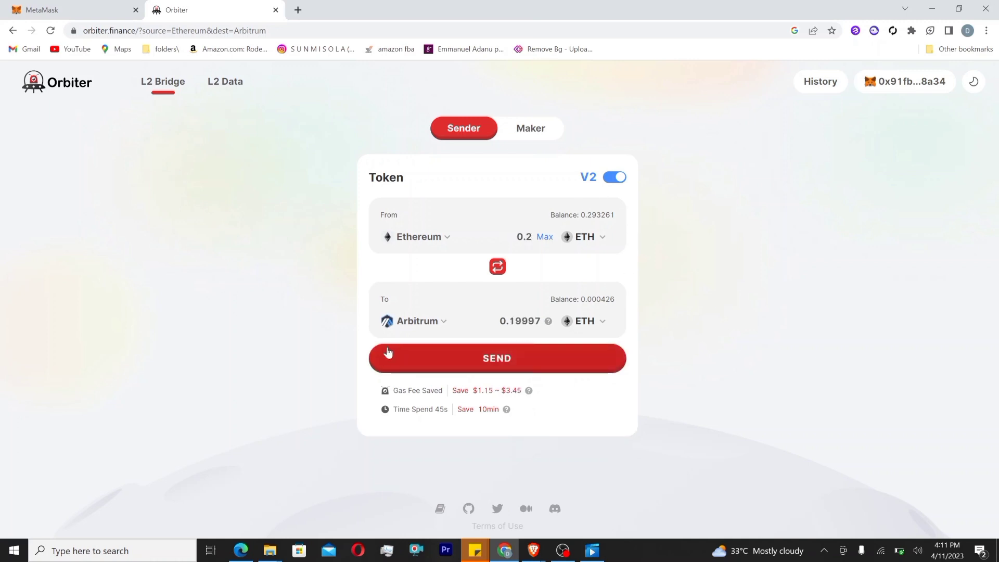
# Step: Make zkSync Era the destination for the 0.2 ETH transfer from Ethereum and send it
pyautogui.click(425, 321)
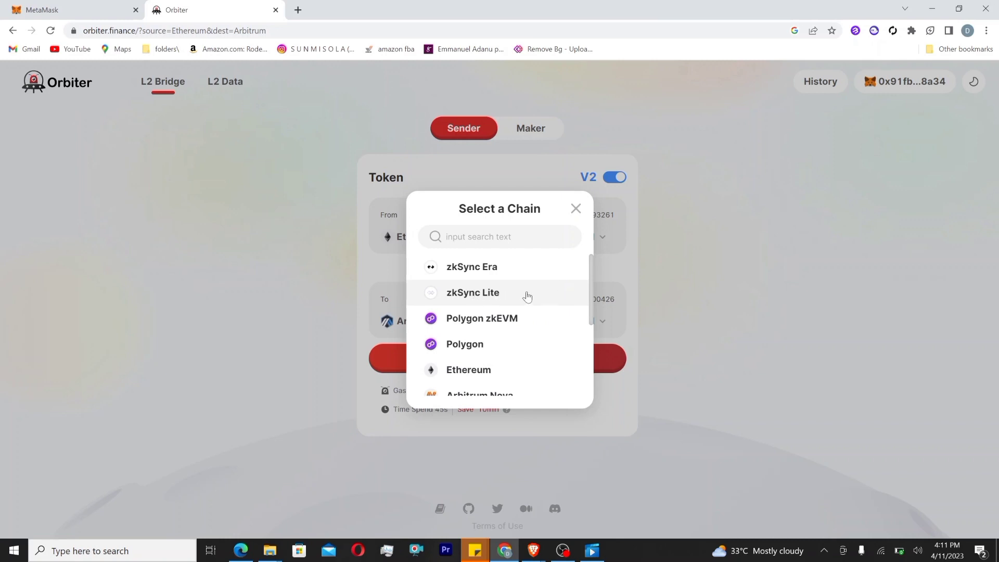
pyautogui.click(495, 266)
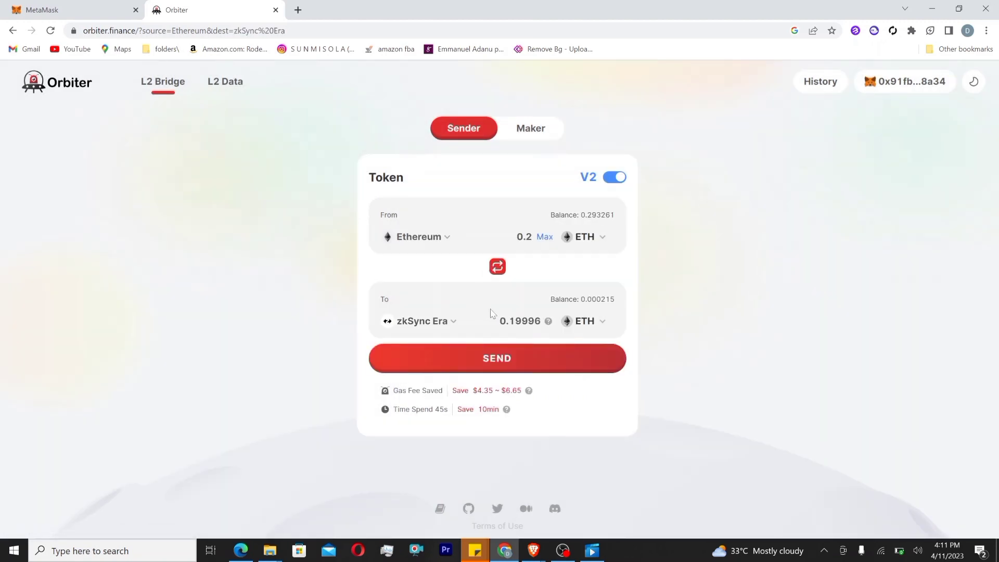
pyautogui.click(517, 364)
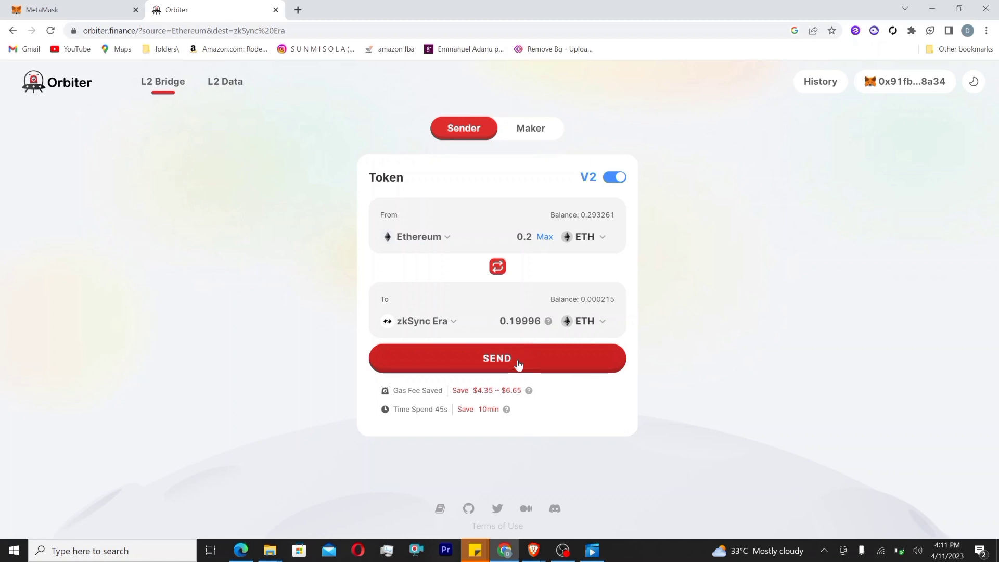
# Step: Confirm and send the 0.2013 ETH transfer, approving the transaction in MetaMask
pyautogui.click(520, 438)
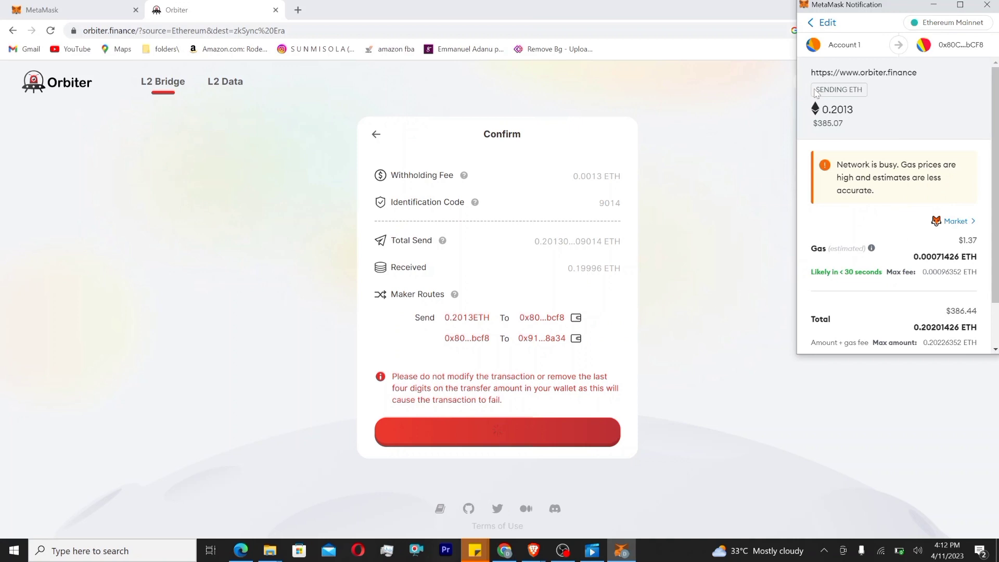
pyautogui.scroll(-1, 937, 213)
pyautogui.scroll(-1, 936, 213)
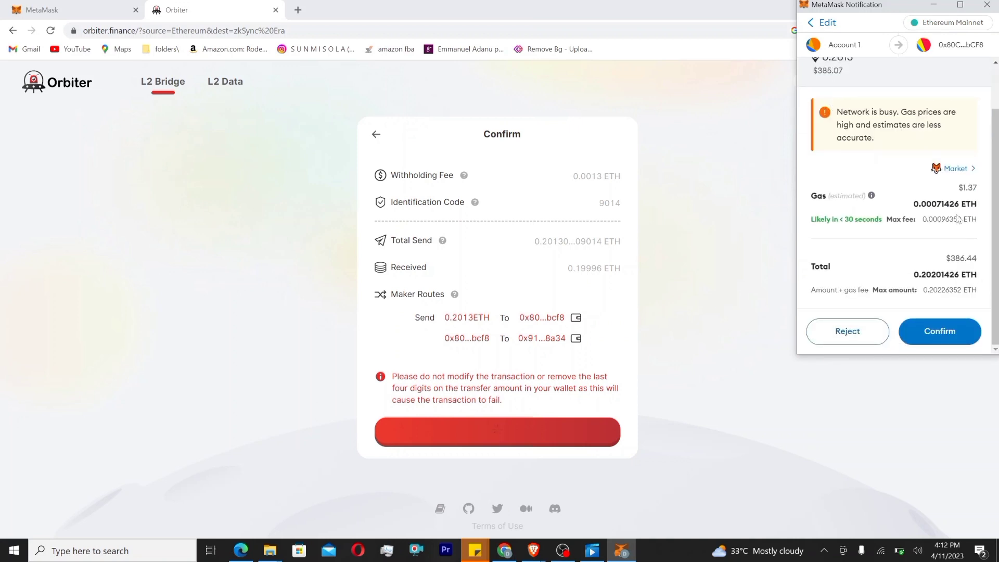
pyautogui.click(968, 337)
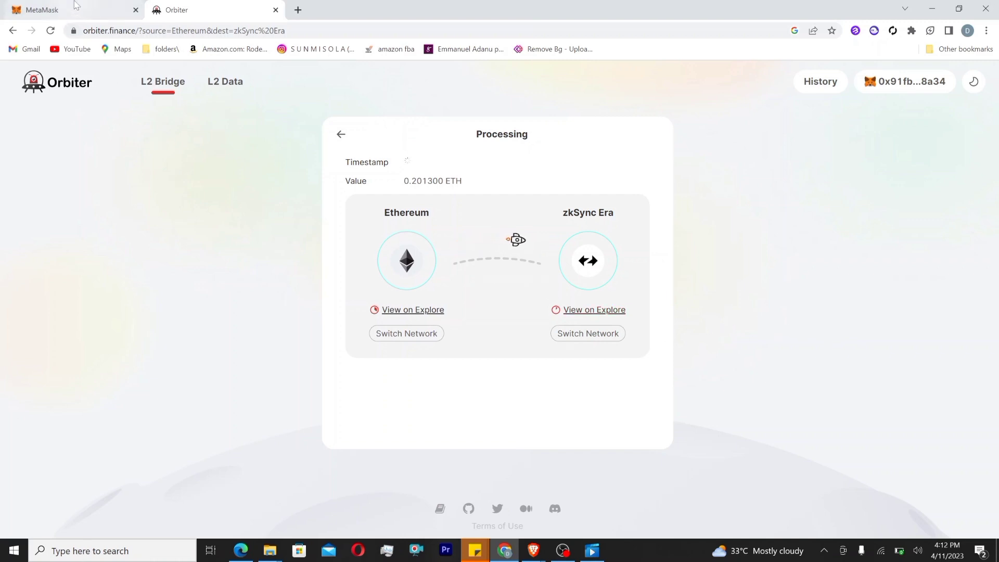
pyautogui.click(74, 5)
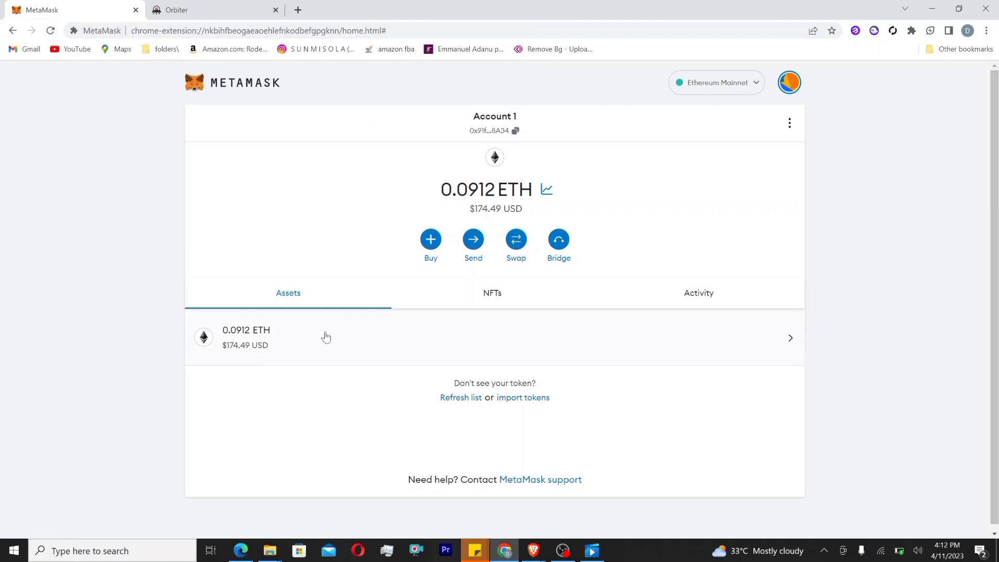
pyautogui.click(708, 301)
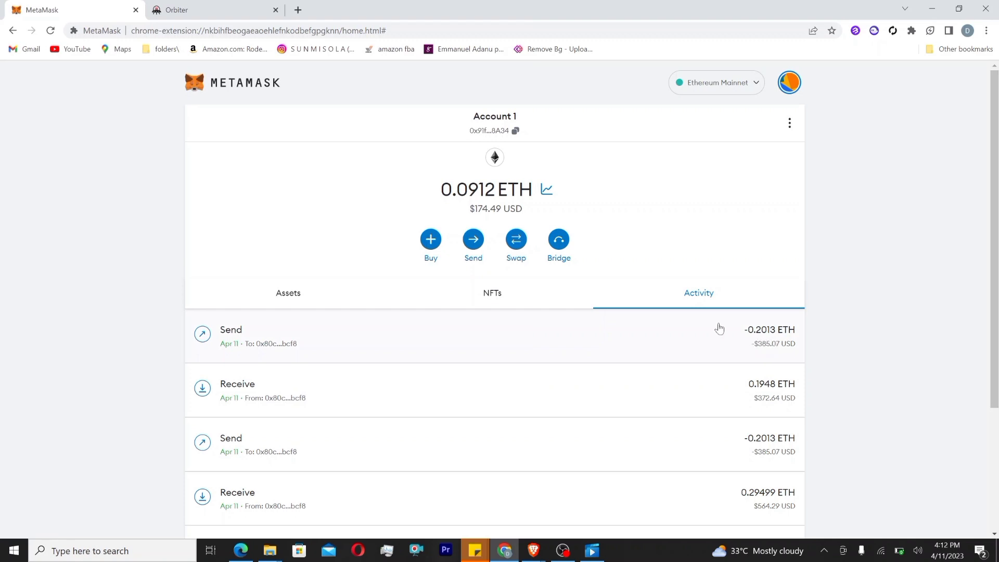
pyautogui.click(293, 299)
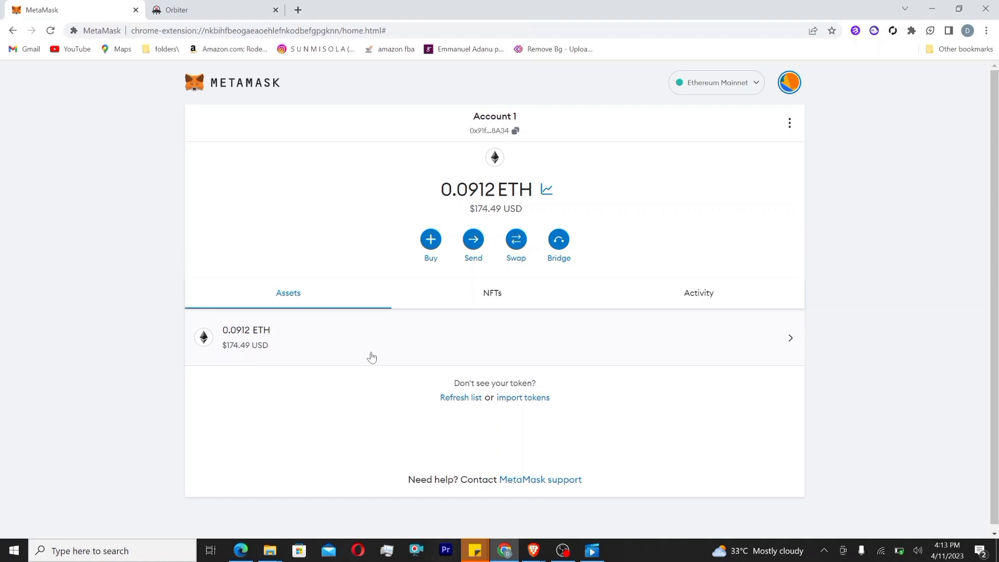
pyautogui.click(254, 10)
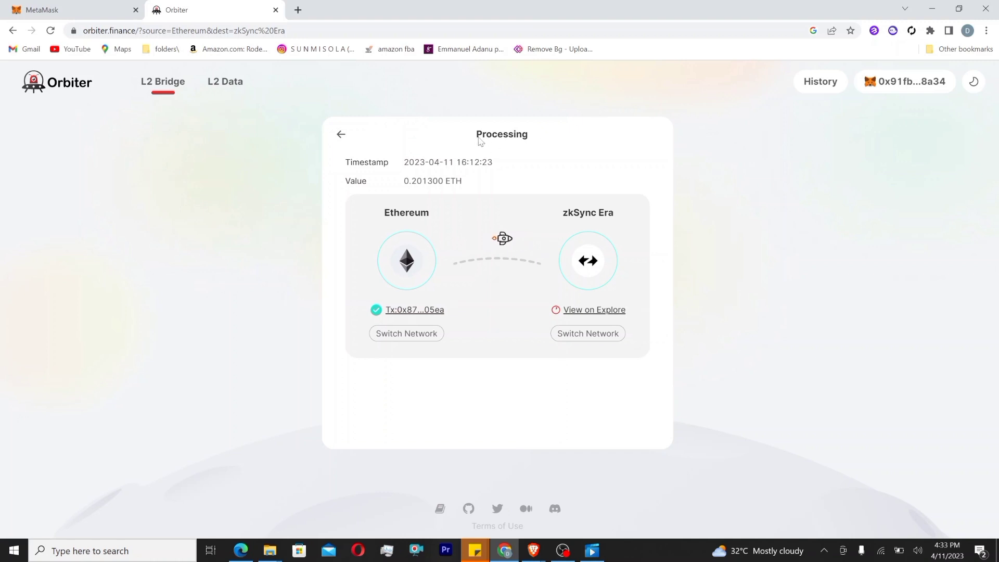
pyautogui.click(88, 10)
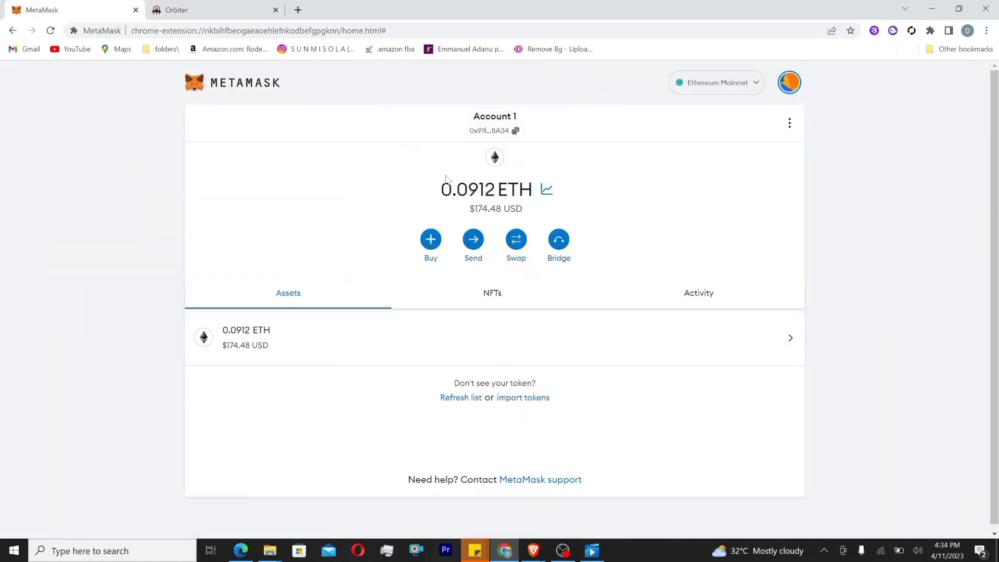
pyautogui.click(714, 304)
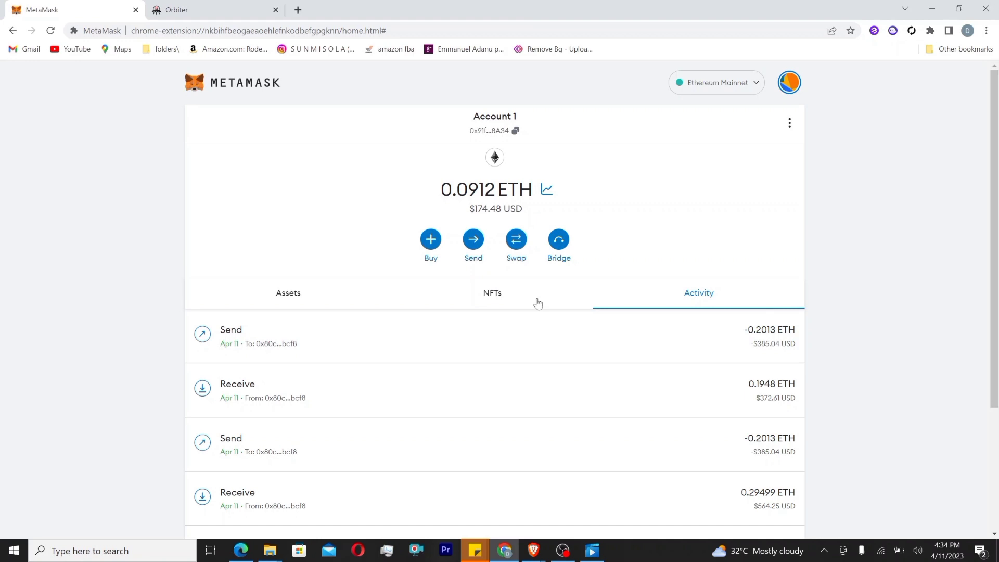
pyautogui.click(199, 7)
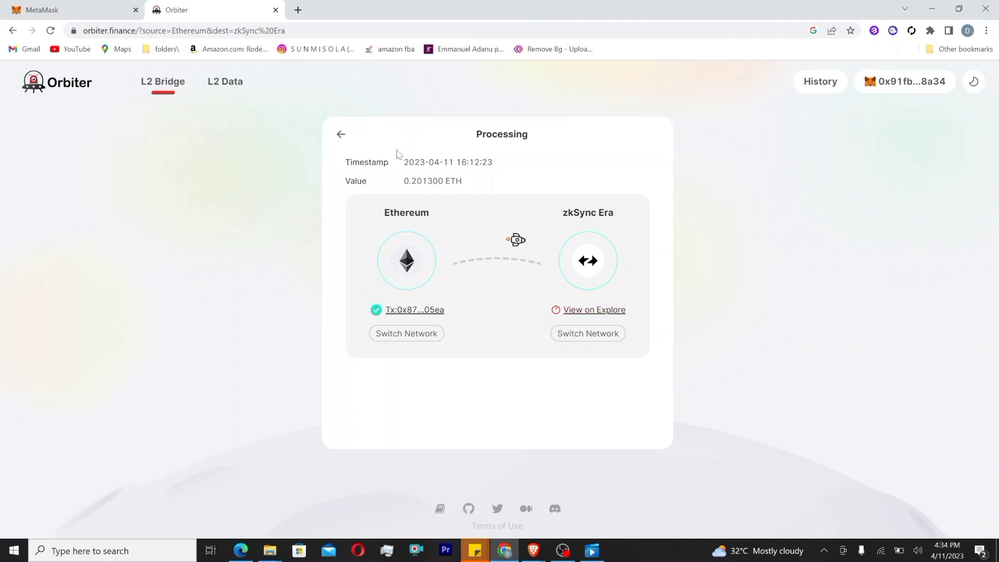
# Step: Reload the bridge in V2 mode, swap zkSync Era to source, fill the max 0.19497 ETH and send
pyautogui.click(50, 31)
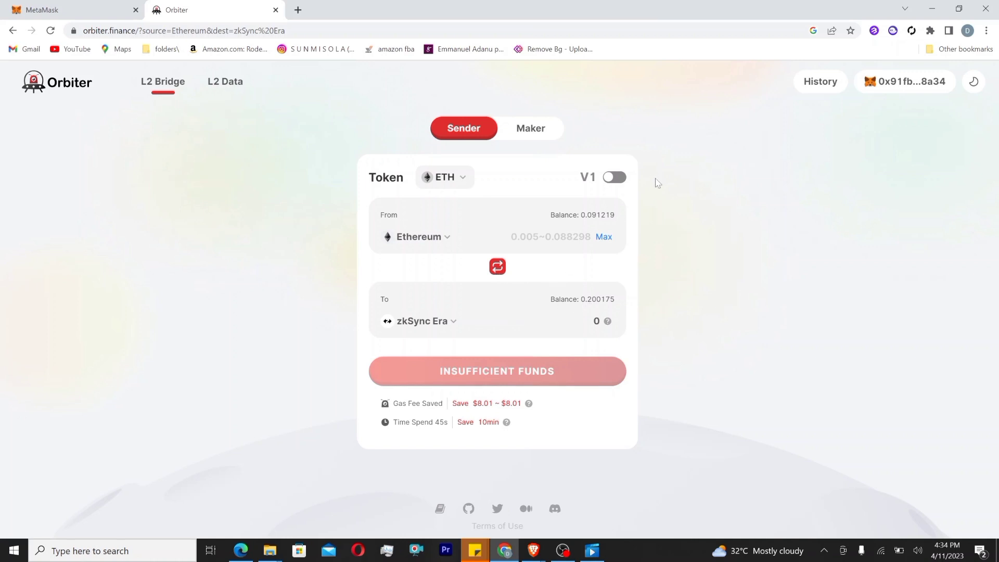
pyautogui.click(617, 181)
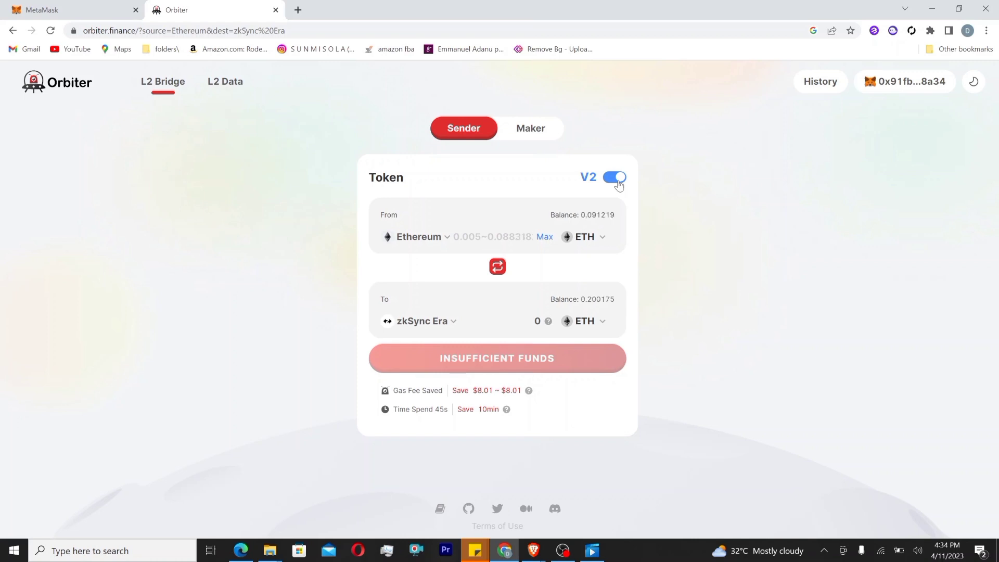
pyautogui.click(497, 267)
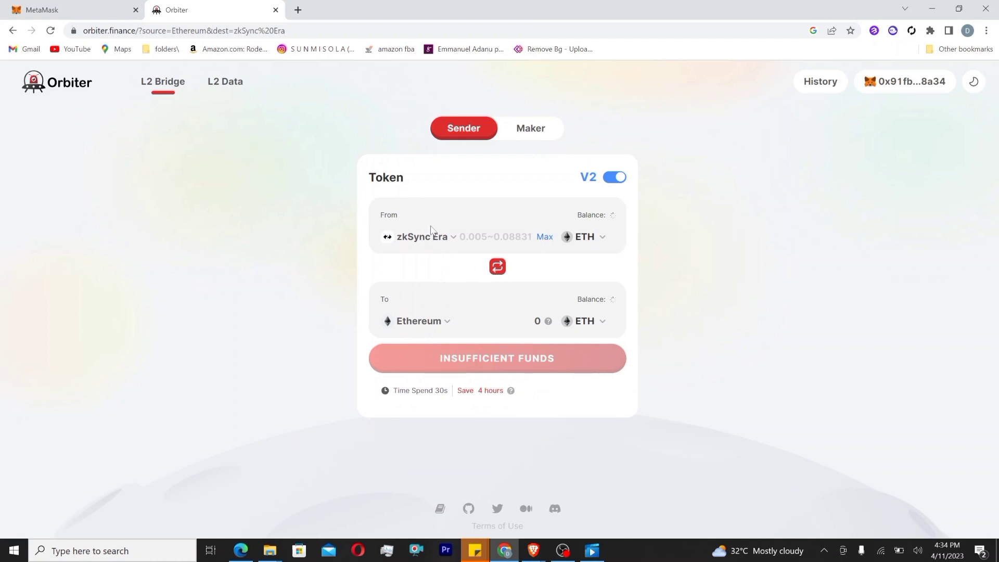
pyautogui.click(545, 240)
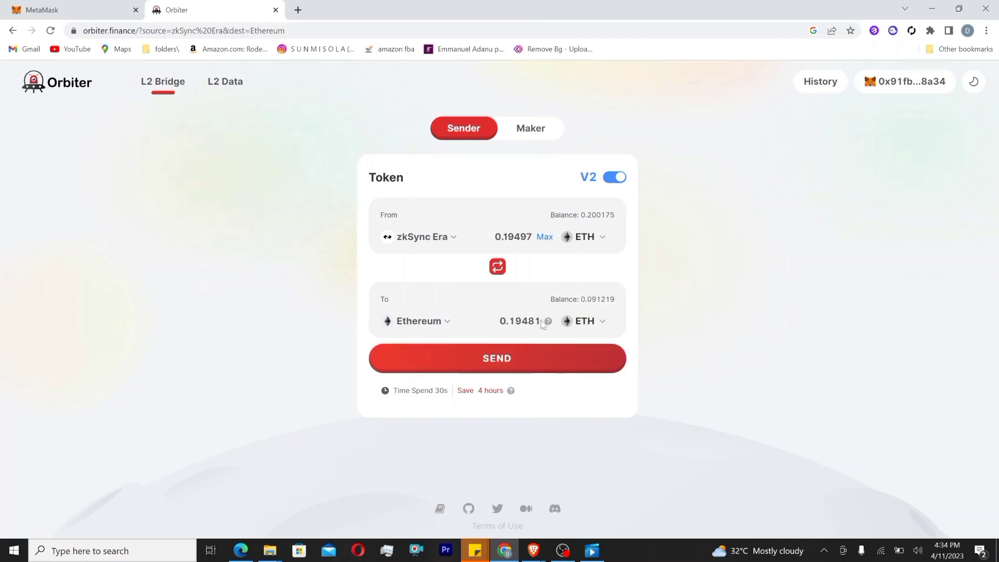
pyautogui.click(541, 357)
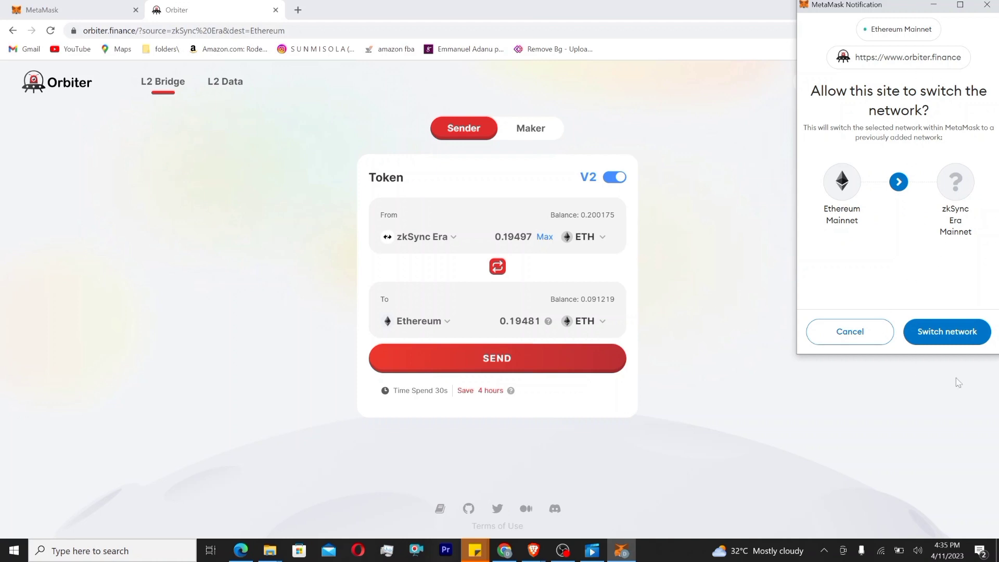
# Step: Allow the network switch, retry sending and dismiss the pending-request error messages
pyautogui.click(963, 335)
pyautogui.click(94, 13)
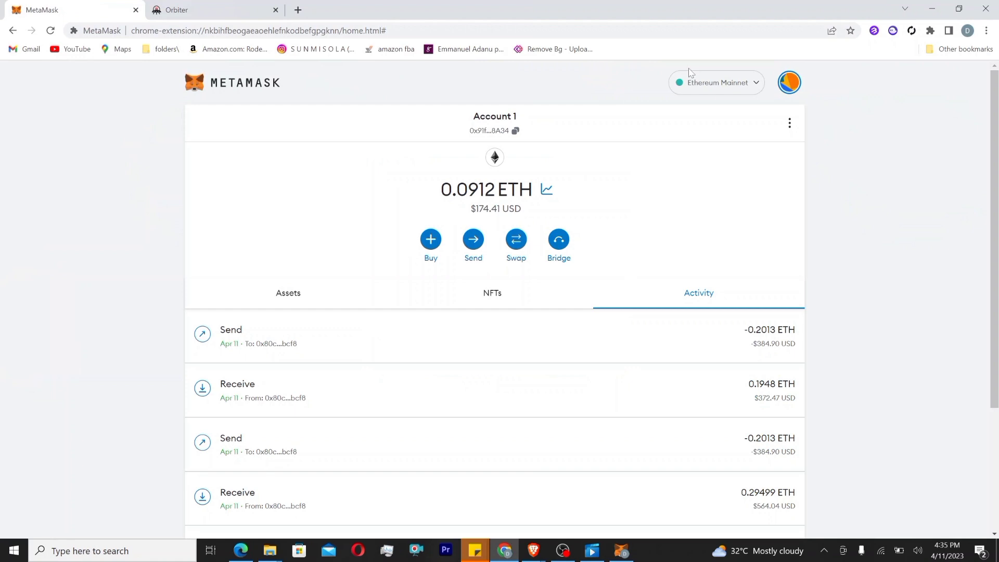
pyautogui.click(749, 86)
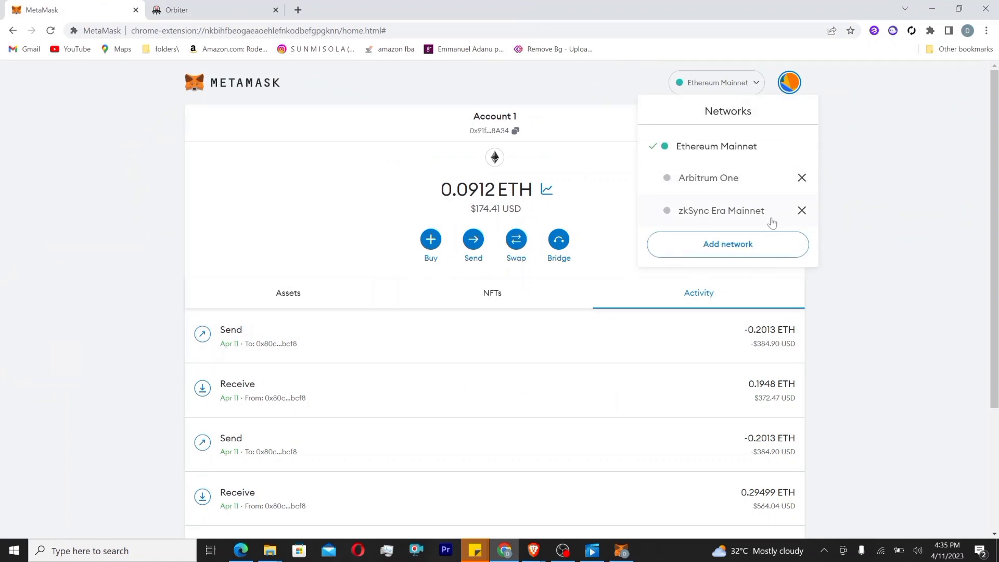
pyautogui.click(179, 13)
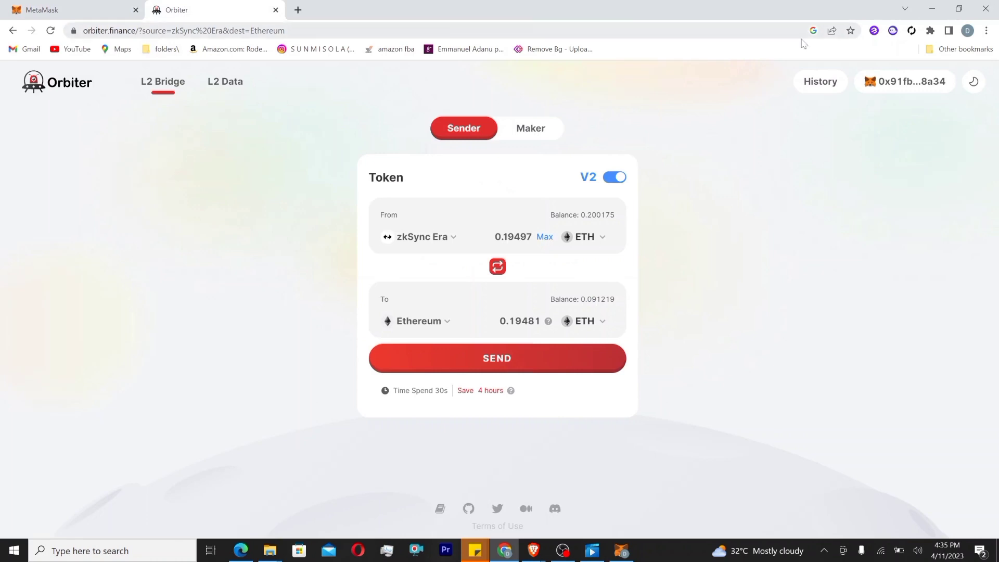
pyautogui.click(541, 363)
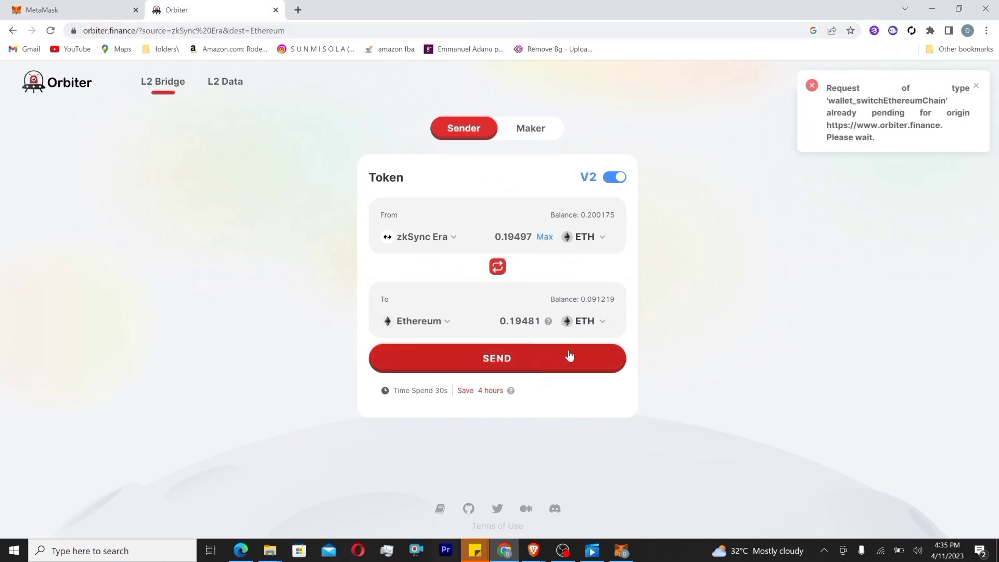
pyautogui.click(977, 88)
pyautogui.click(483, 360)
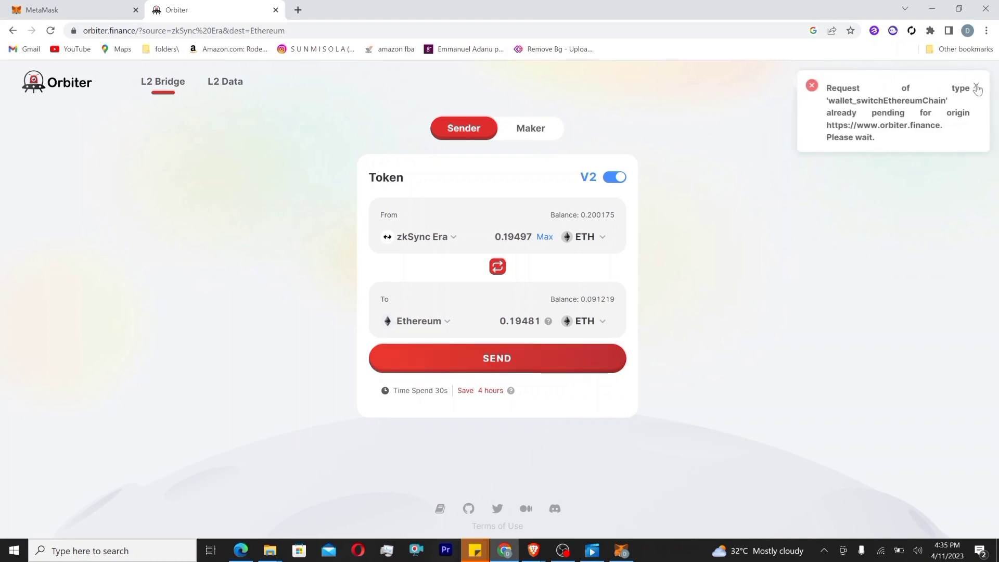
pyautogui.click(977, 84)
# Step: Switch MetaMask to zkSync Era Mainnet and bring up the bridge confirmation summary for 0.19481 ETH received
pyautogui.click(57, 8)
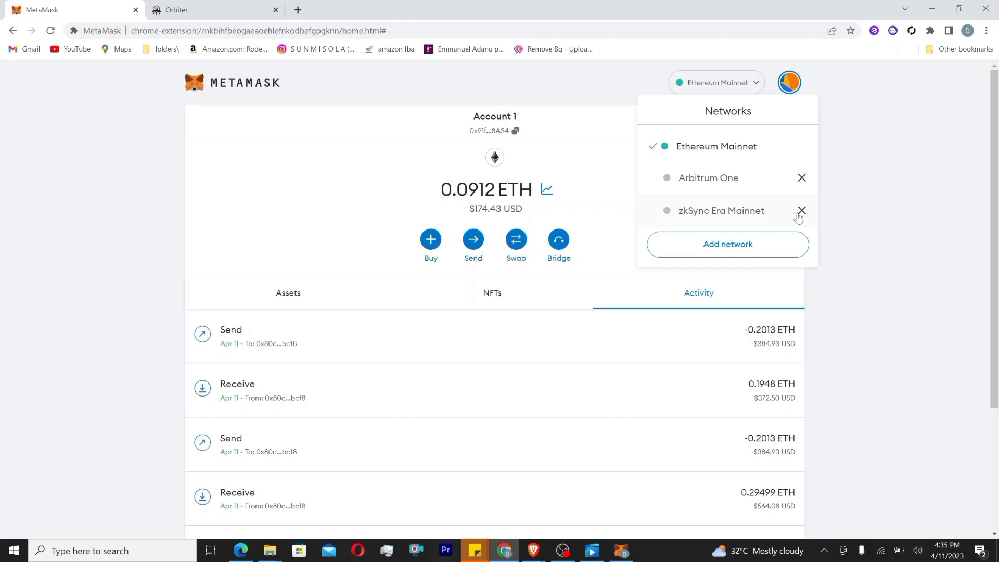
pyautogui.click(750, 211)
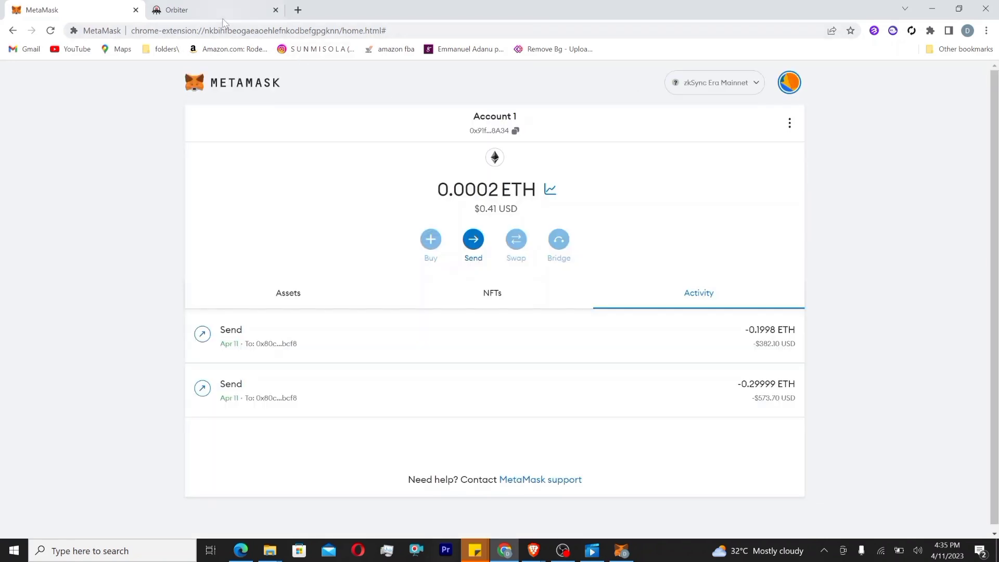
pyautogui.click(223, 16)
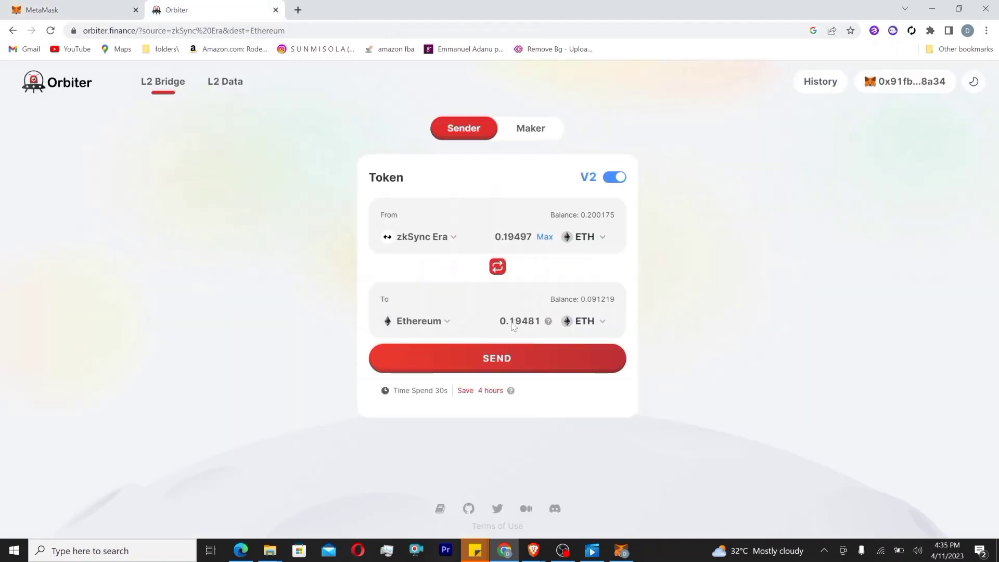
pyautogui.click(522, 358)
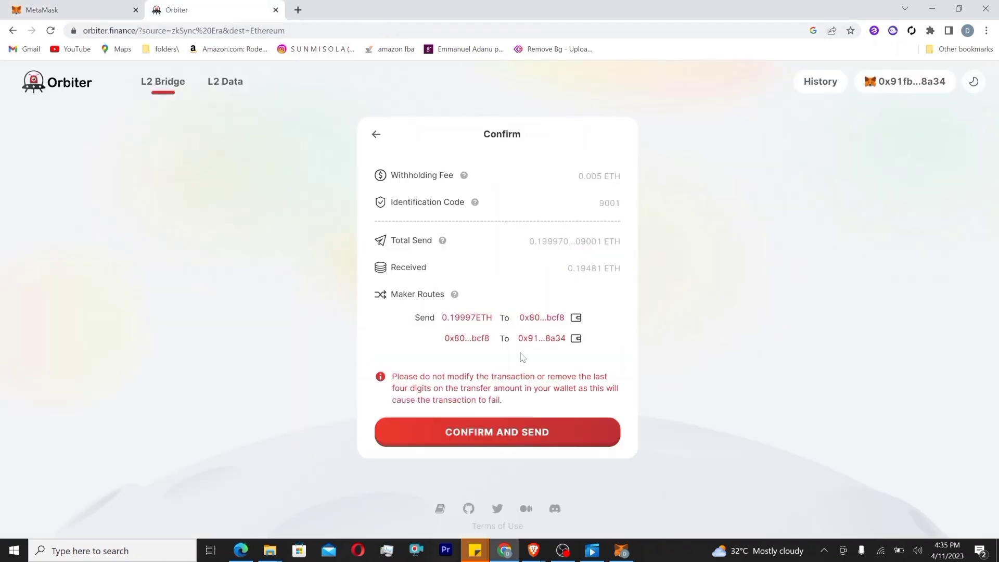
# Step: Confirm and send the zkSync Era-to-Ethereum transfer, approving the wallet network switch
pyautogui.click(518, 431)
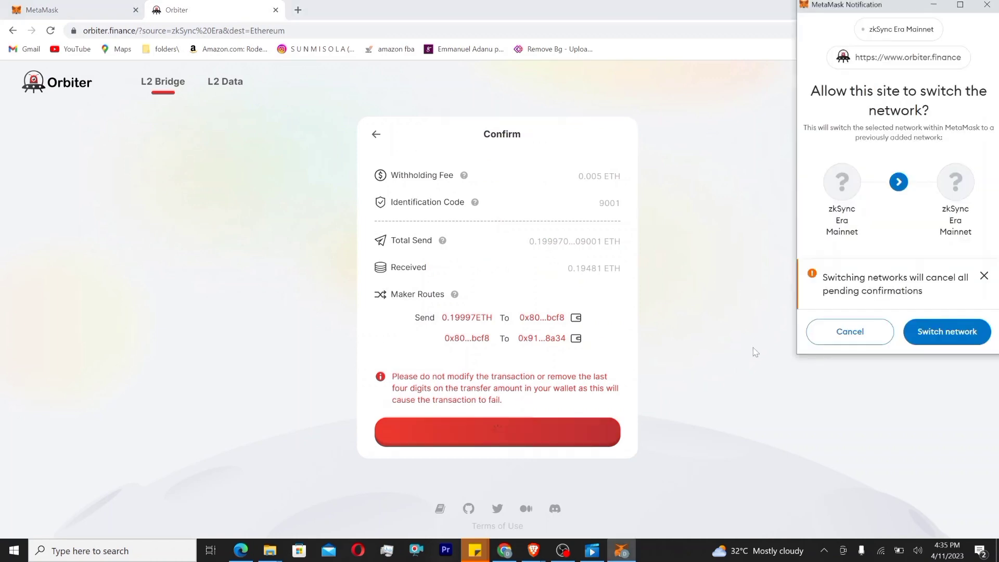
pyautogui.click(963, 344)
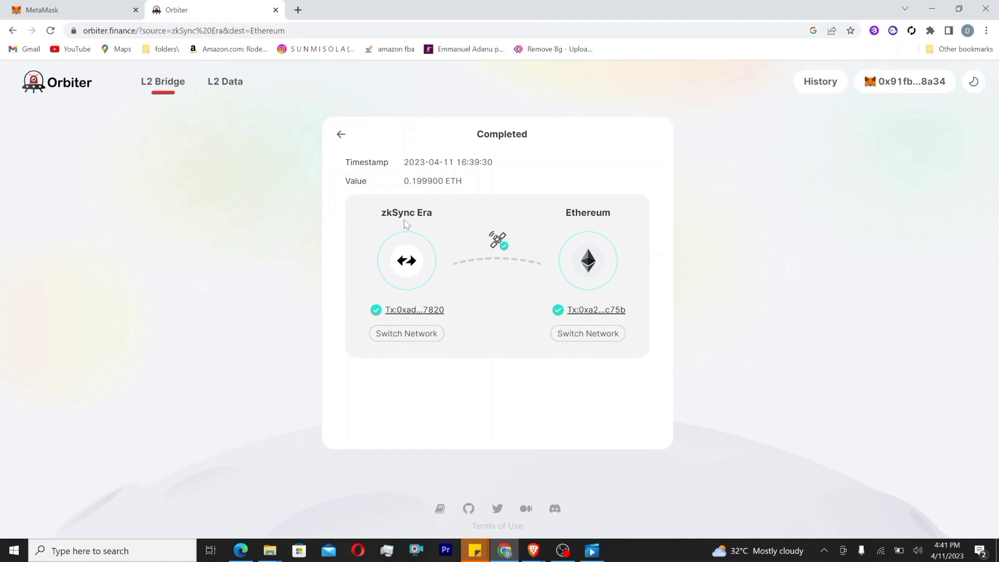
# Step: Switch MetaMask back to Ethereum Mainnet, showing 0.286 ETH, and return to the bridge form
pyautogui.click(341, 137)
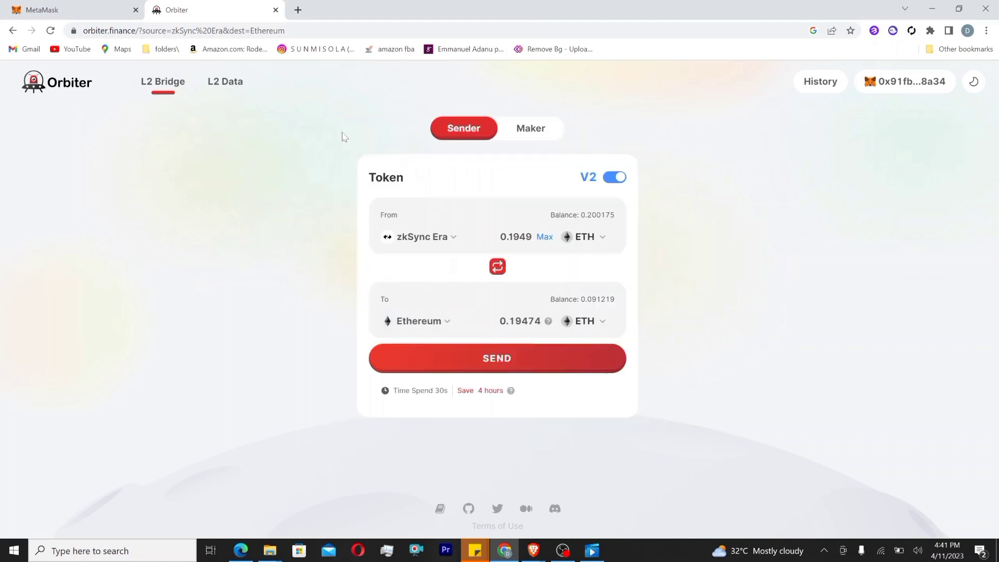
pyautogui.click(59, 12)
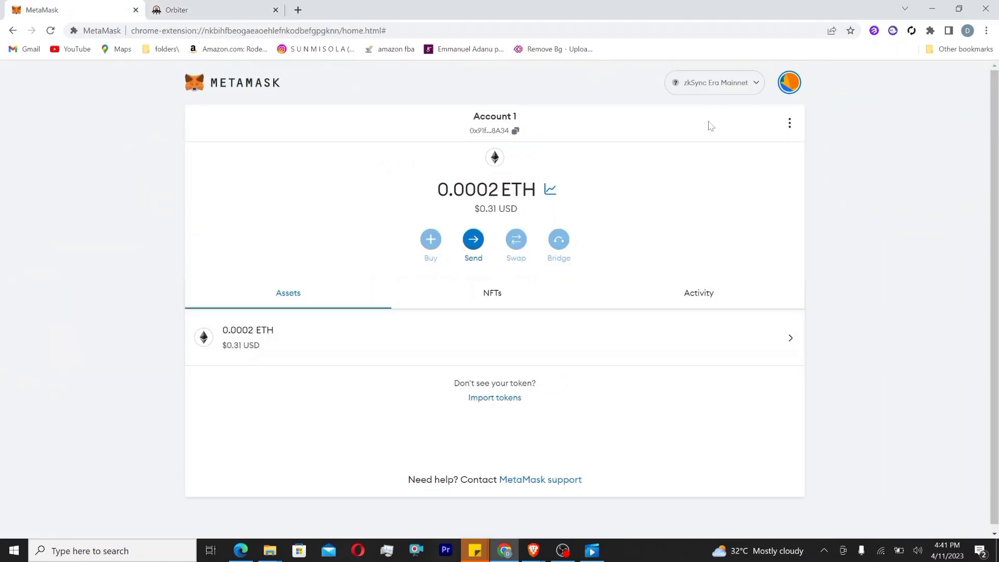
pyautogui.click(726, 86)
pyautogui.click(725, 148)
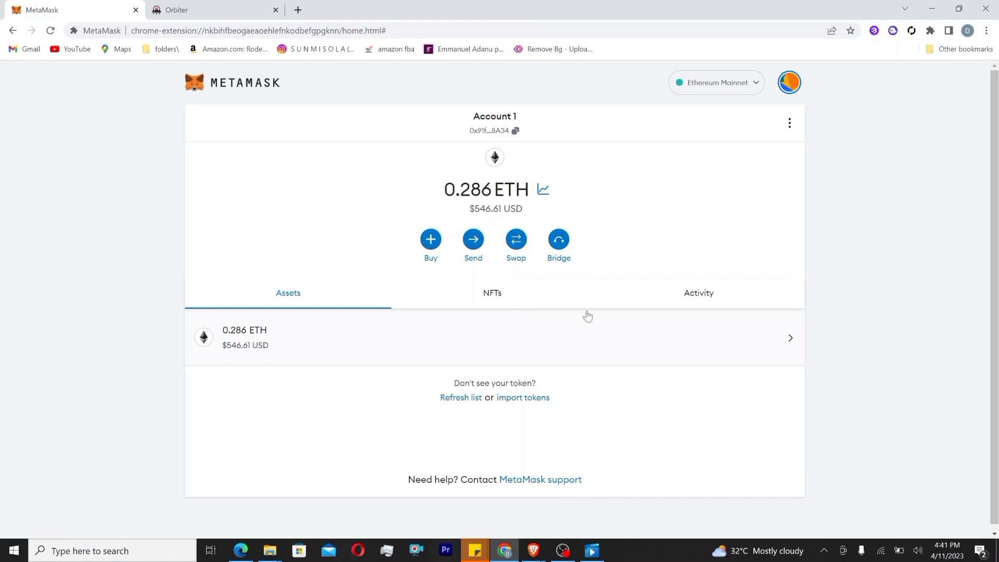
pyautogui.click(242, 10)
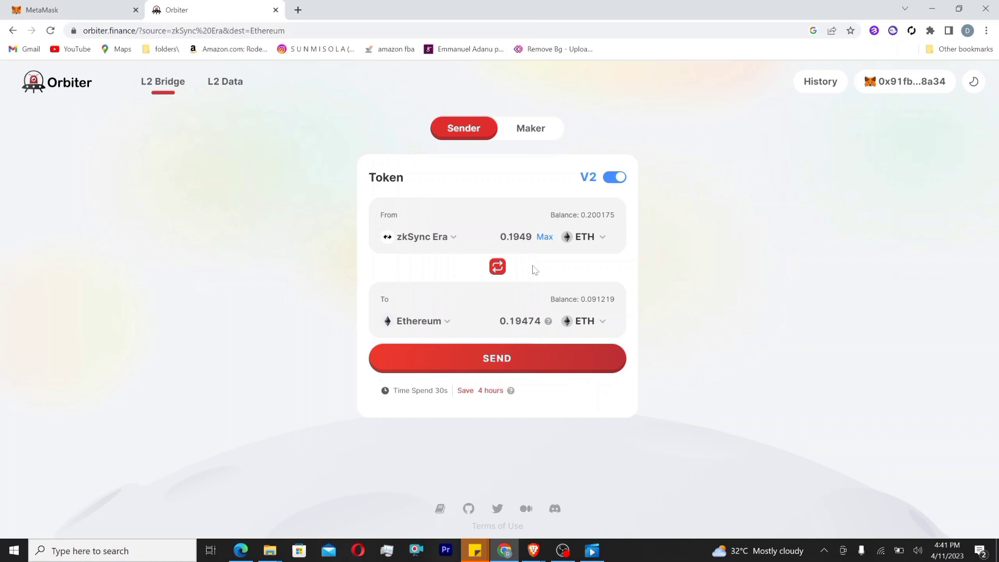
# Step: Swap the route to Ethereum-to-zkSync Era and browse the chain lists without changing it
pyautogui.click(498, 266)
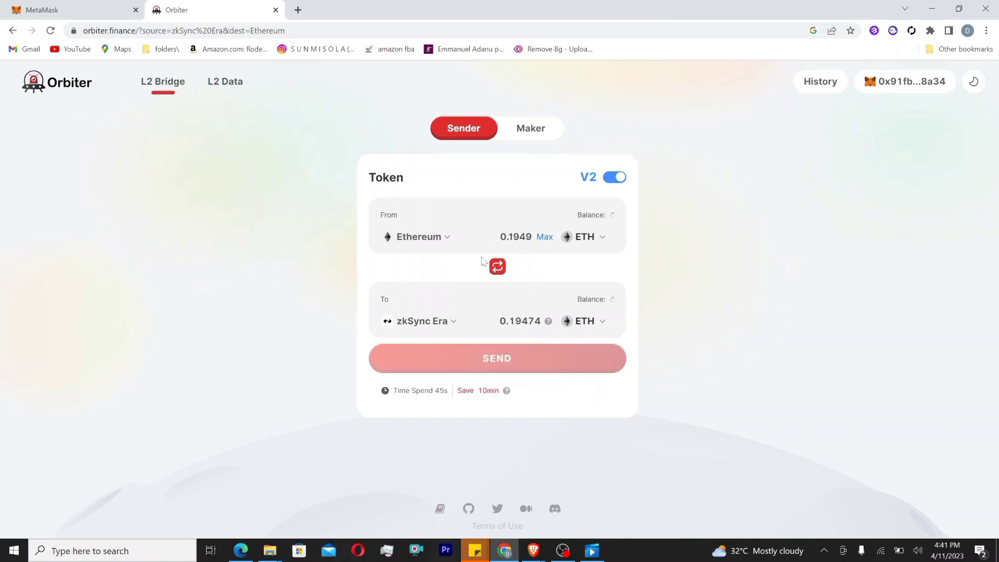
pyautogui.click(422, 321)
pyautogui.scroll(-2, 514, 331)
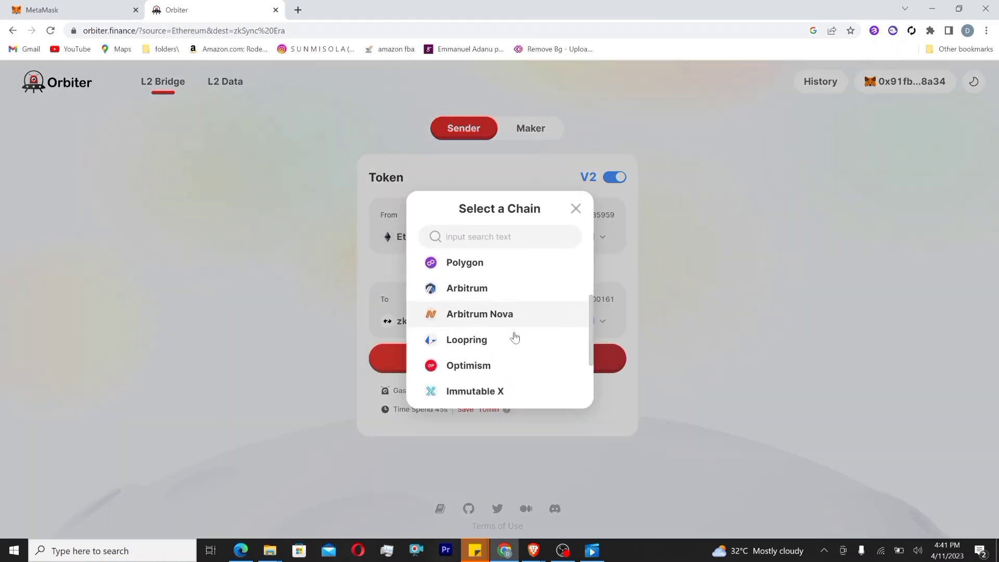
pyautogui.scroll(-2, 515, 336)
pyautogui.scroll(3, 515, 337)
pyautogui.scroll(-3, 512, 344)
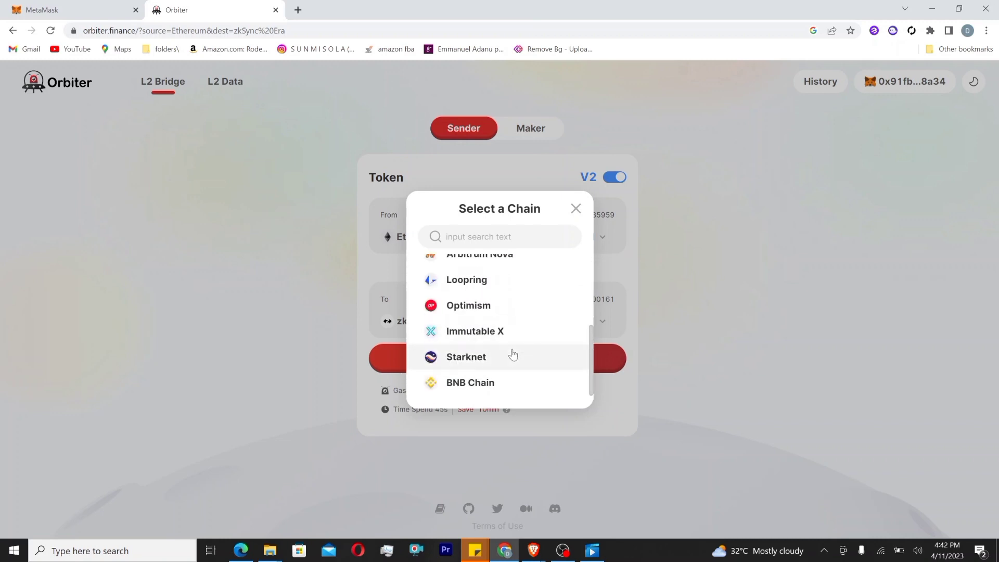
pyautogui.scroll(3, 516, 369)
pyautogui.scroll(-3, 515, 367)
pyautogui.scroll(3, 513, 370)
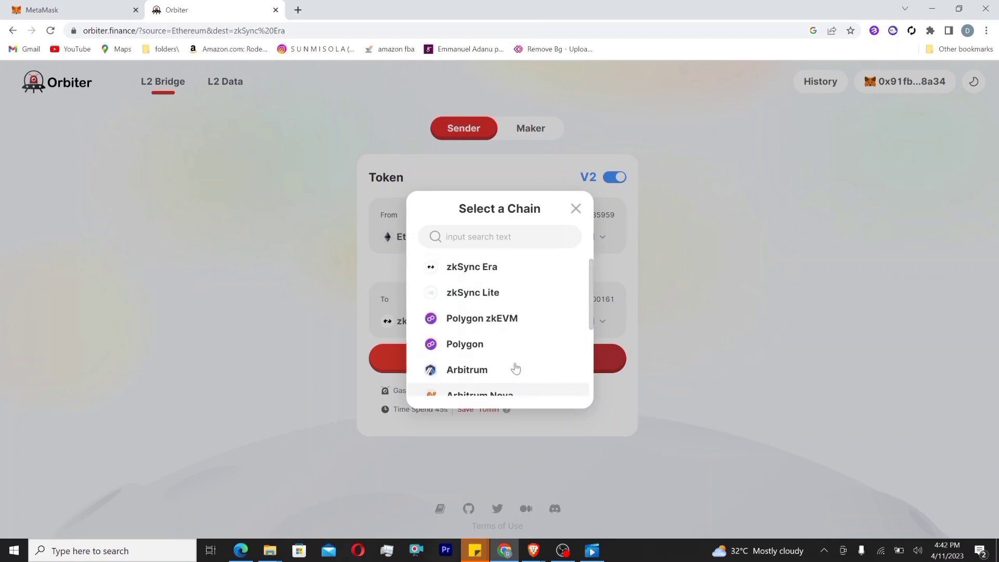
pyautogui.click(574, 211)
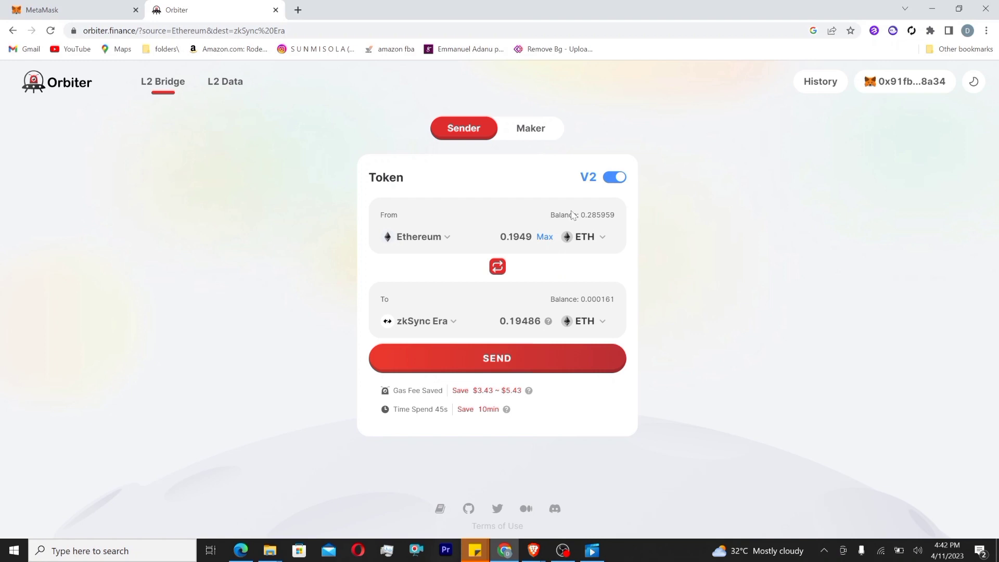
pyautogui.click(448, 236)
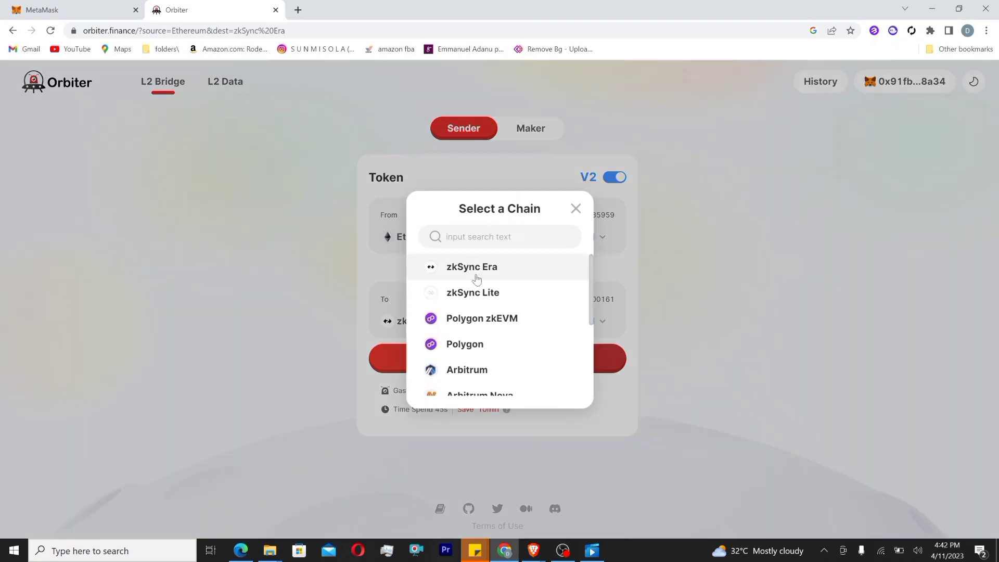
pyautogui.scroll(-5, 476, 279)
pyautogui.scroll(5, 477, 357)
pyautogui.click(574, 211)
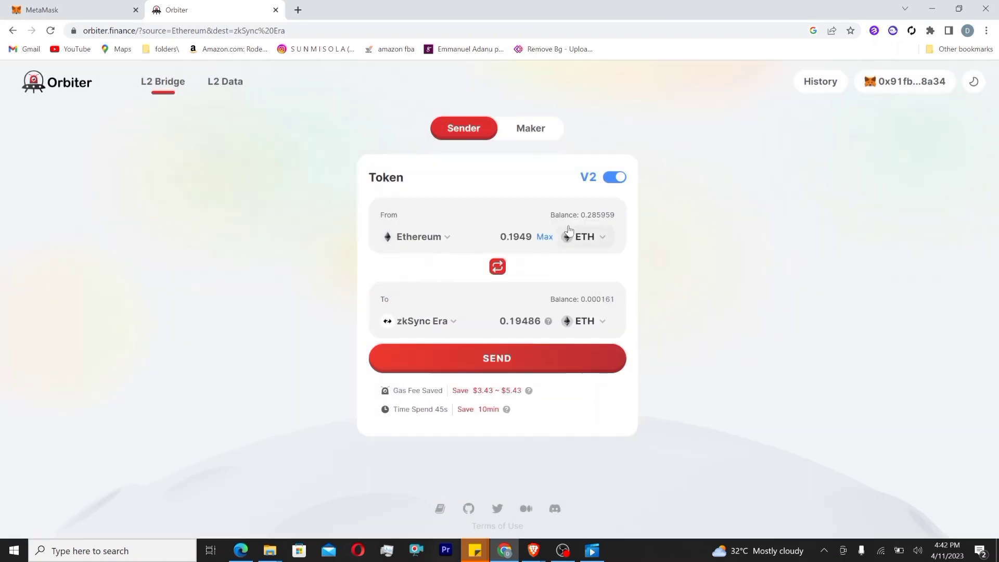